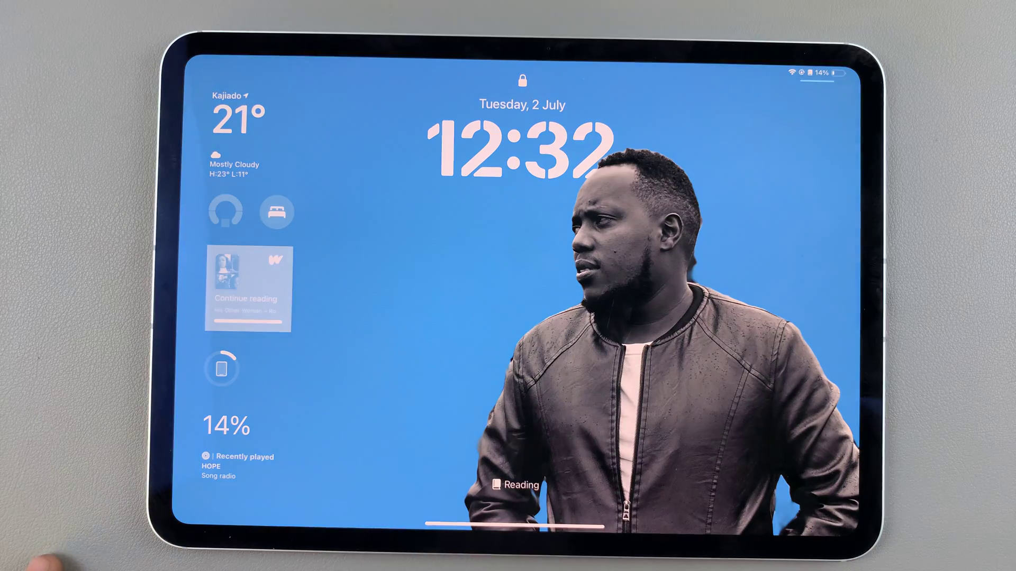
Step: Swipe up from the lock screen and unlock the iPad with Face ID
left_click_drag(517, 524, 634, 310)
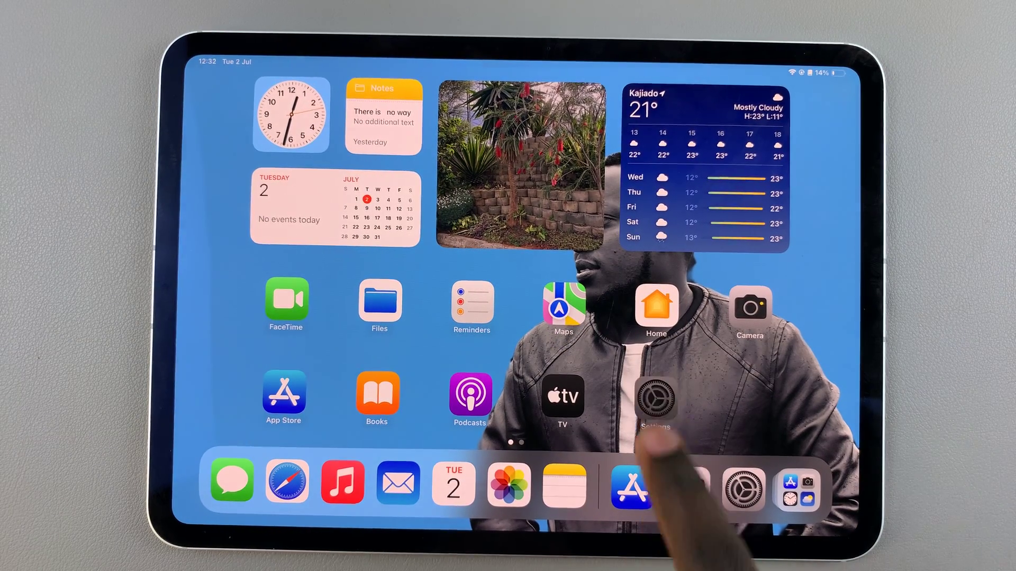
Step: Open Settings > Wallpaper and move the wallpaper carousel to the new-wallpaper page
left_click(656, 401)
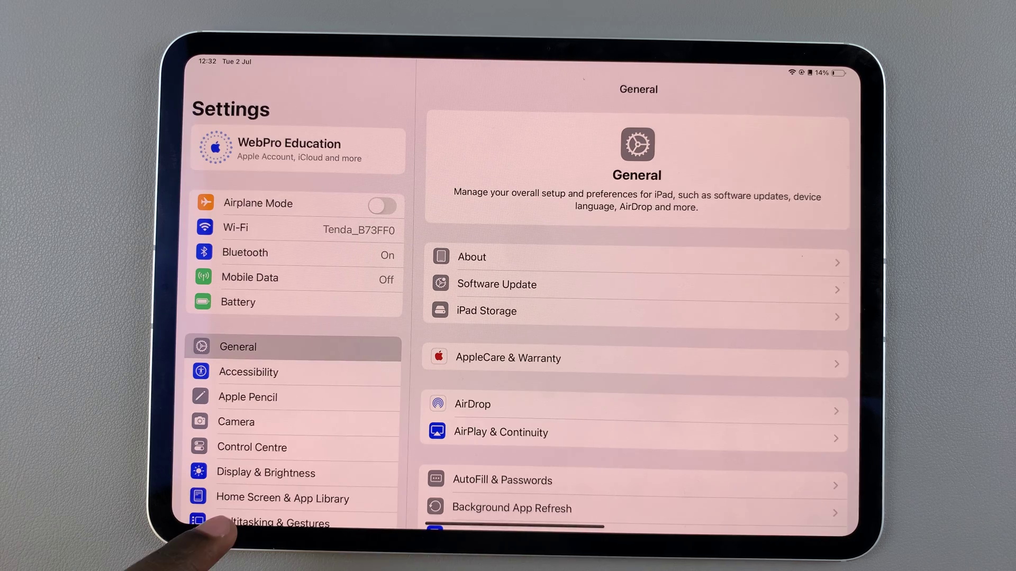
scroll(262, 476, "down", 5)
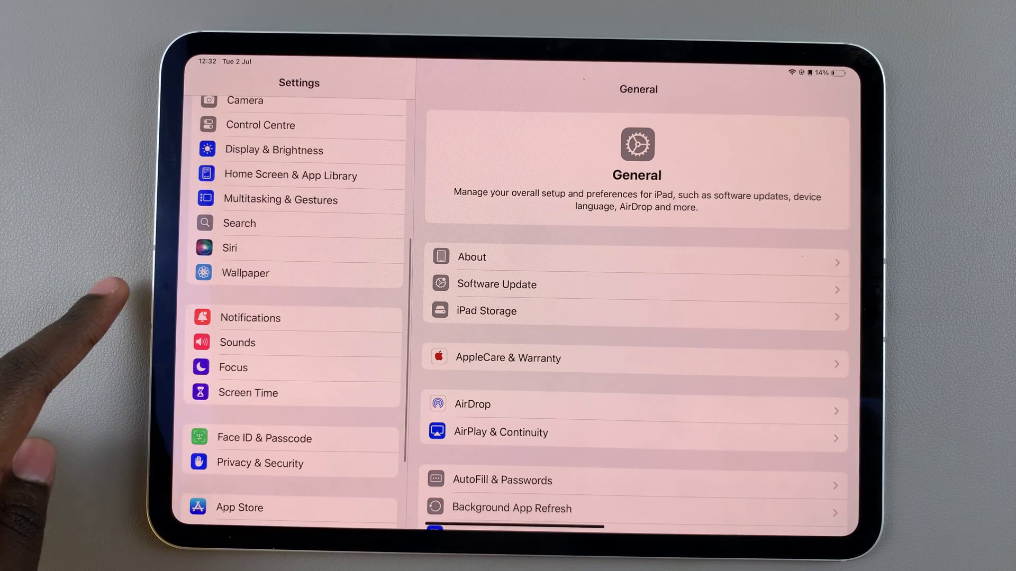
left_click(238, 273)
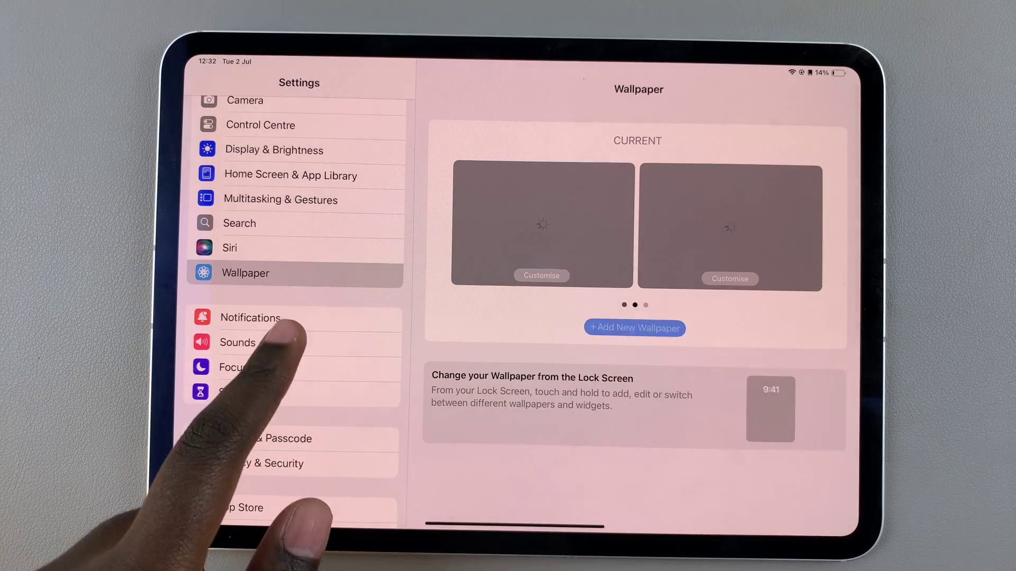
mouse_move(794, 262)
left_mouse_down()
mouse_move(619, 262)
mouse_move(794, 270)
left_mouse_up()
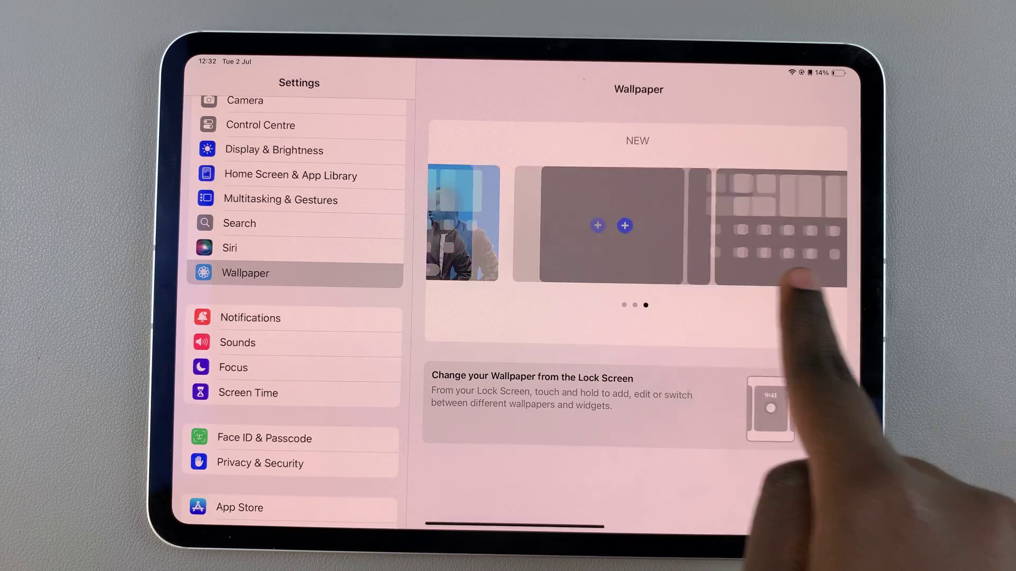
Step: Start adding a new wallpaper with + Add New Wallpaper
left_click(665, 329)
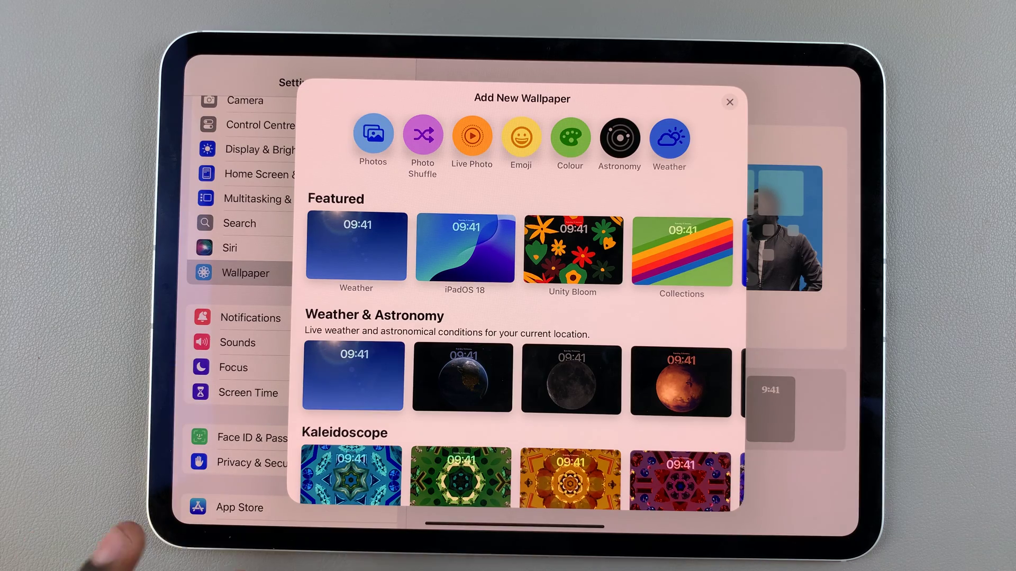
scroll(636, 429, "down", 3)
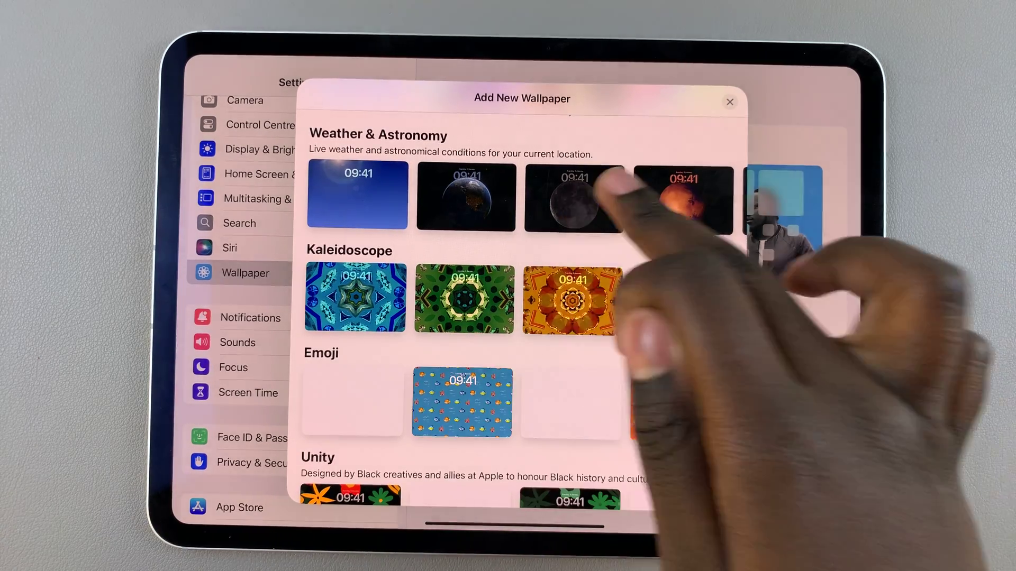
Step: Choose the Moon wallpaper and add bed, calendar and another suggested widget to its column
left_click(587, 198)
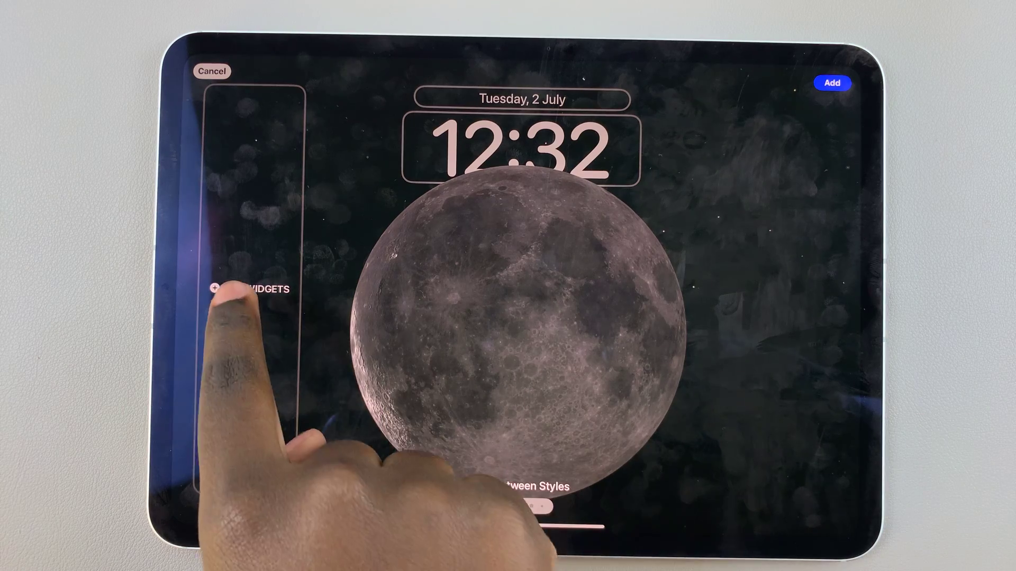
left_click(253, 280)
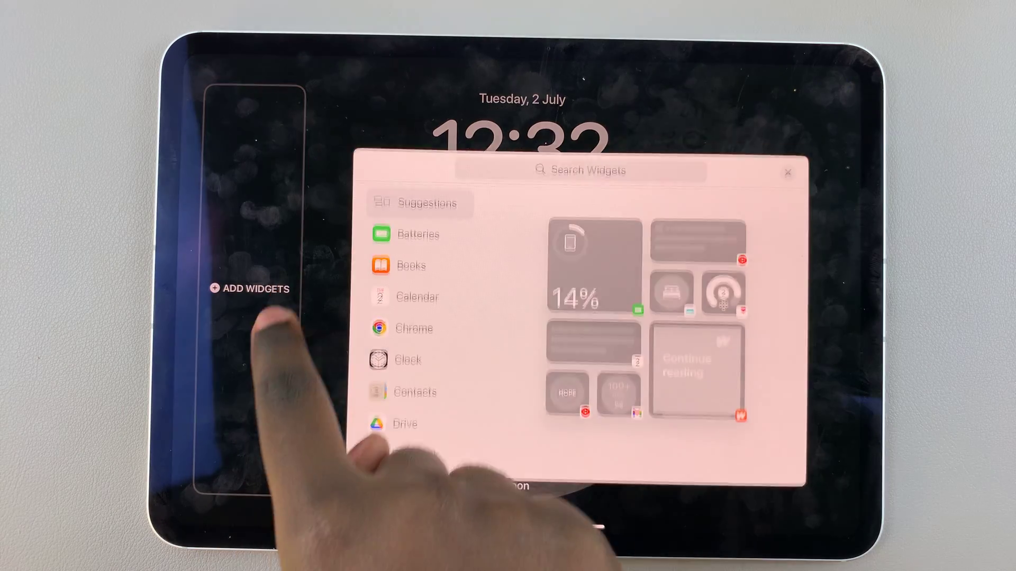
left_click(672, 270)
left_click(723, 271)
left_click(698, 347)
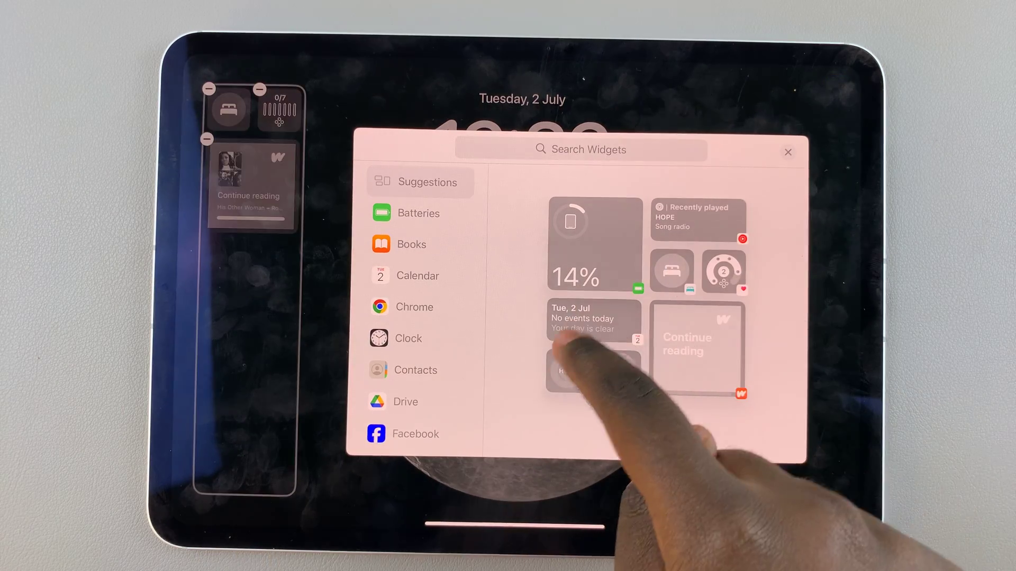
Step: Fill the remaining widget column, ending with bed and 0/7 activity widgets, and close the gallery
left_click(594, 319)
left_click(568, 371)
left_click(618, 371)
left_click(595, 243)
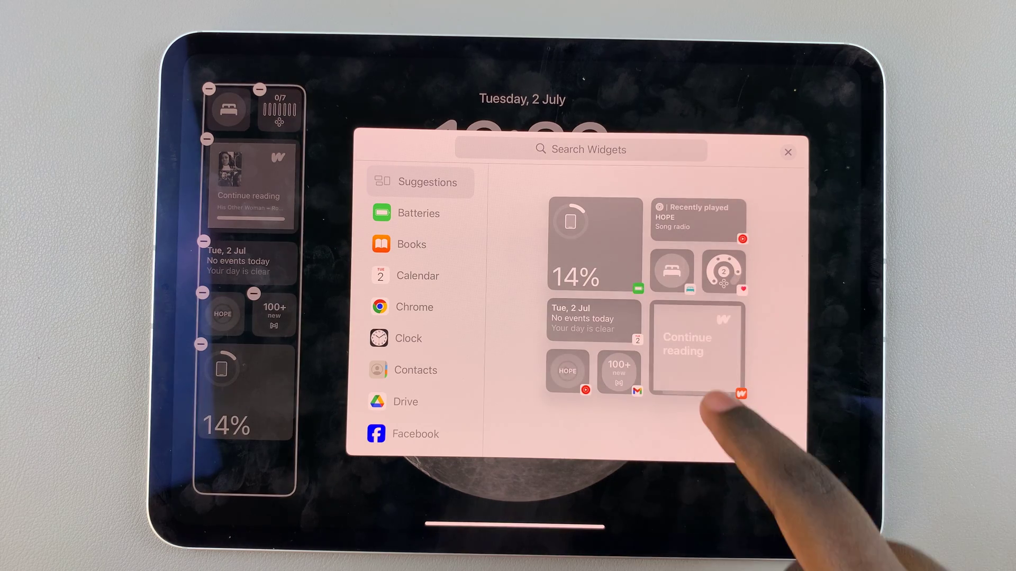
left_click(672, 271)
left_click(724, 271)
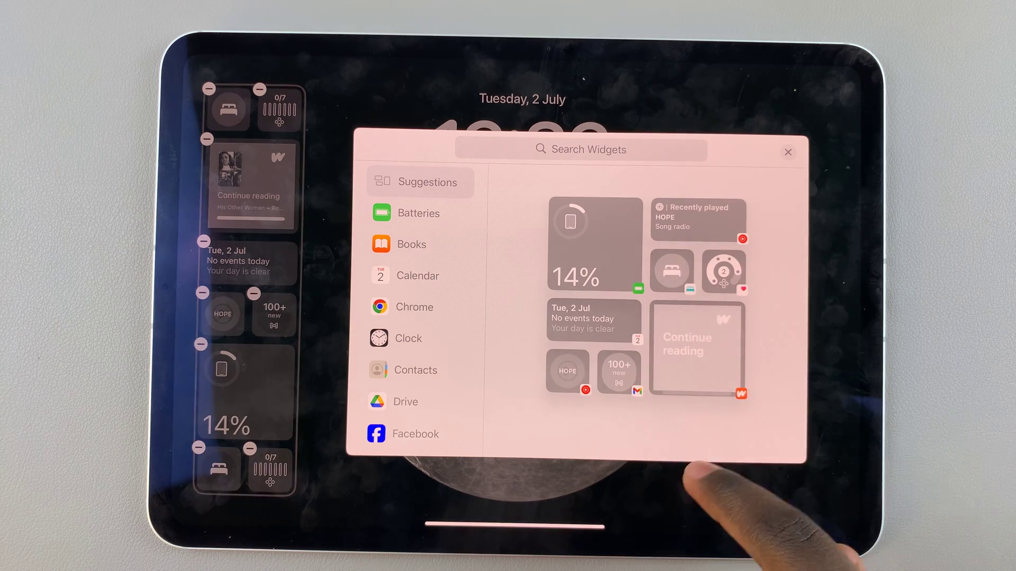
left_click(842, 206)
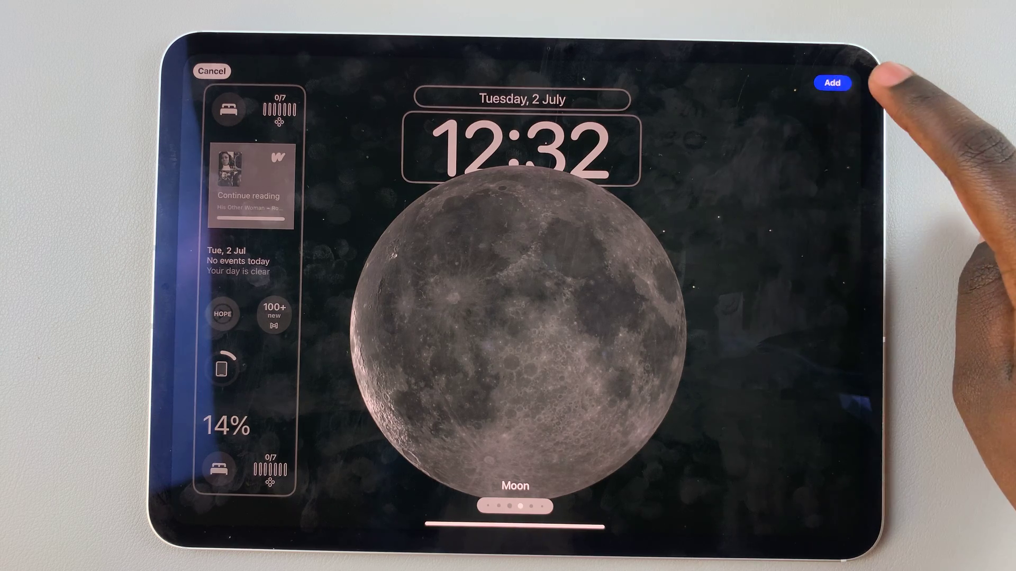
Step: Add the Moon lock screen and choose Customise Home Screen instead of pairing
left_click(832, 83)
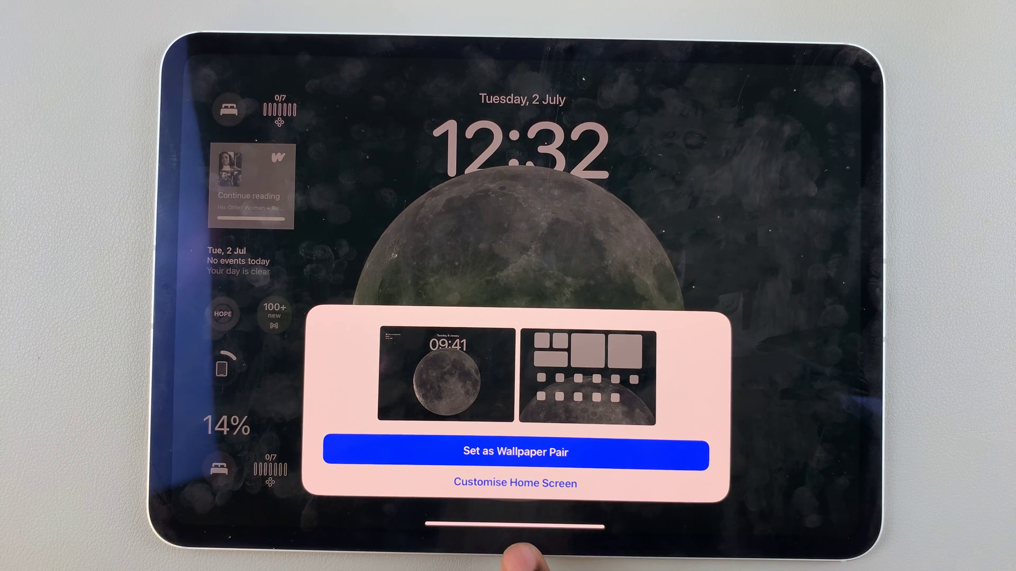
left_click(515, 483)
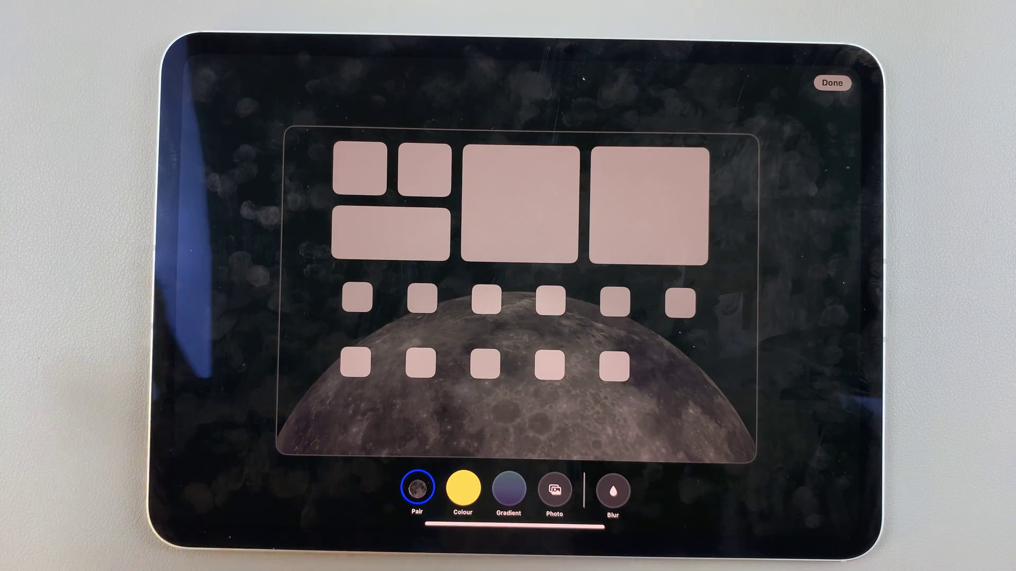
Step: Give the home screen a purple Colour > Gradient background and save it with Done
left_click(463, 486)
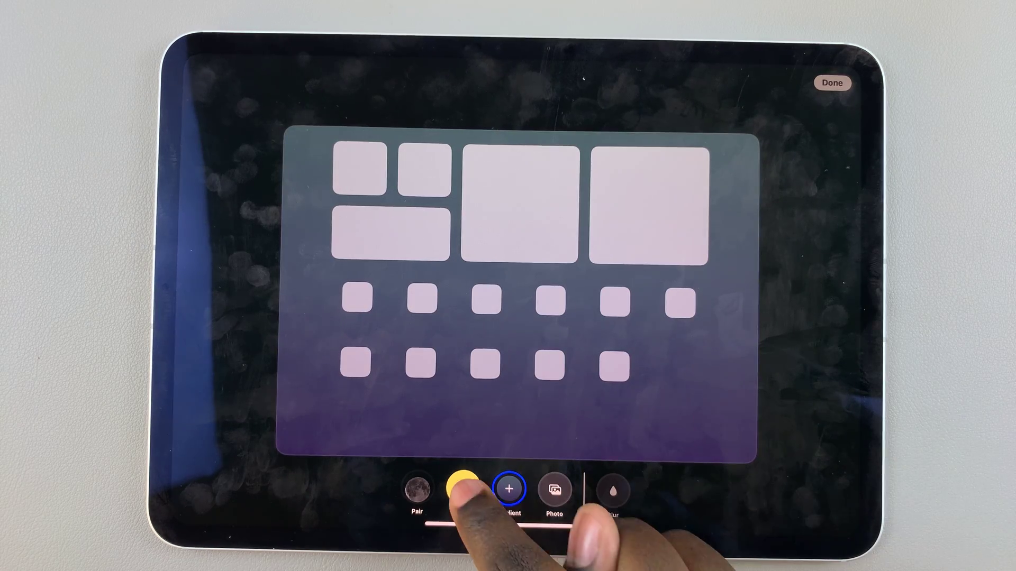
left_click(463, 486)
left_click(509, 488)
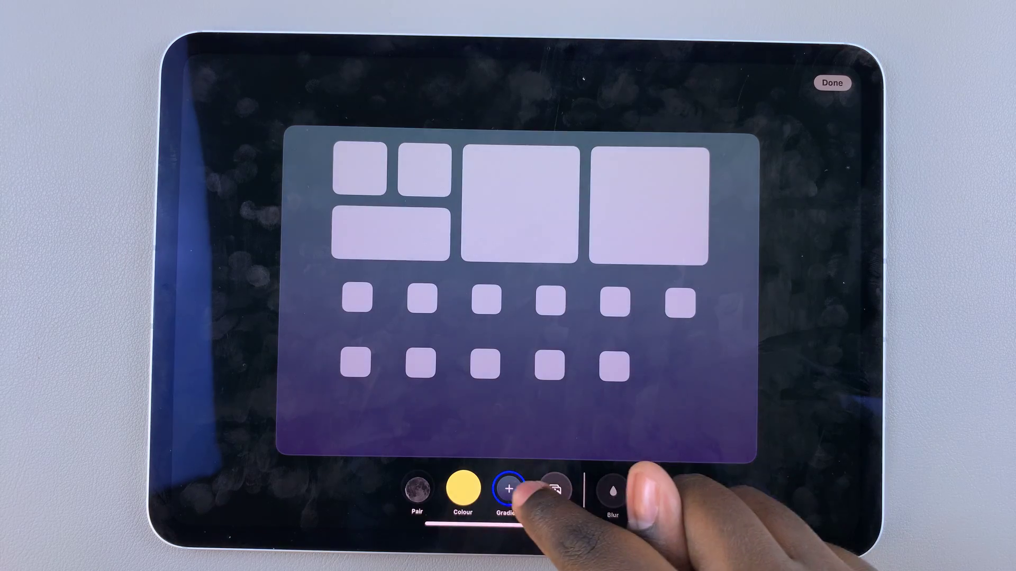
left_click(509, 488)
left_click(504, 263)
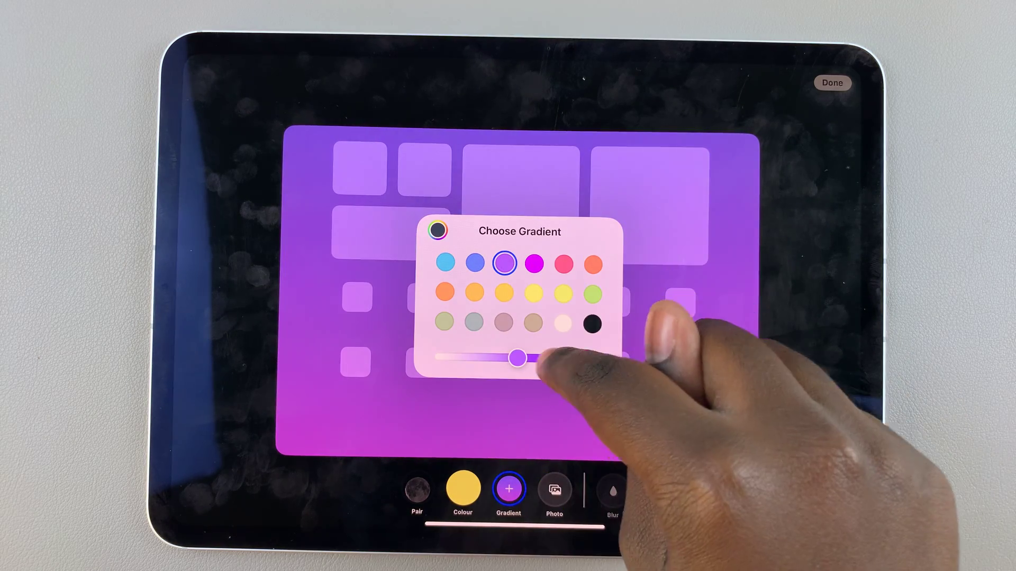
left_click(611, 436)
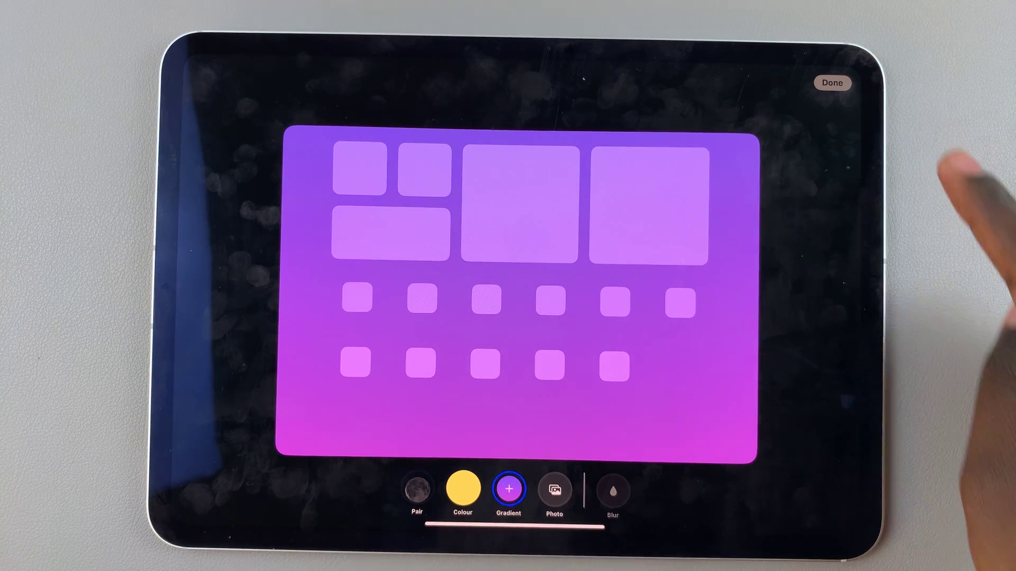
left_click(831, 83)
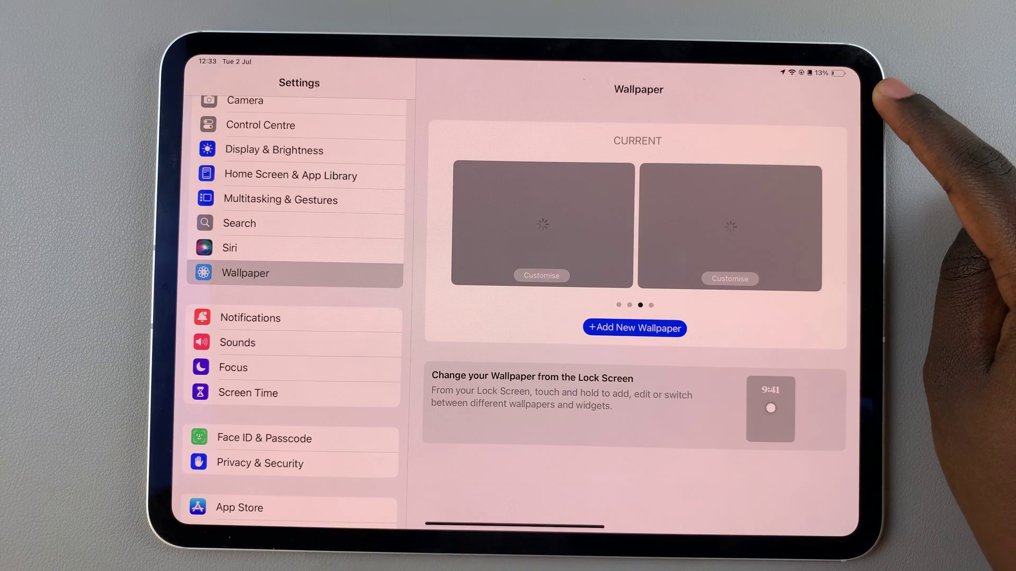
Step: Return home, lock the iPad to view the Moon lock screen, then unlock with Face ID
left_click_drag(722, 527, 802, 274)
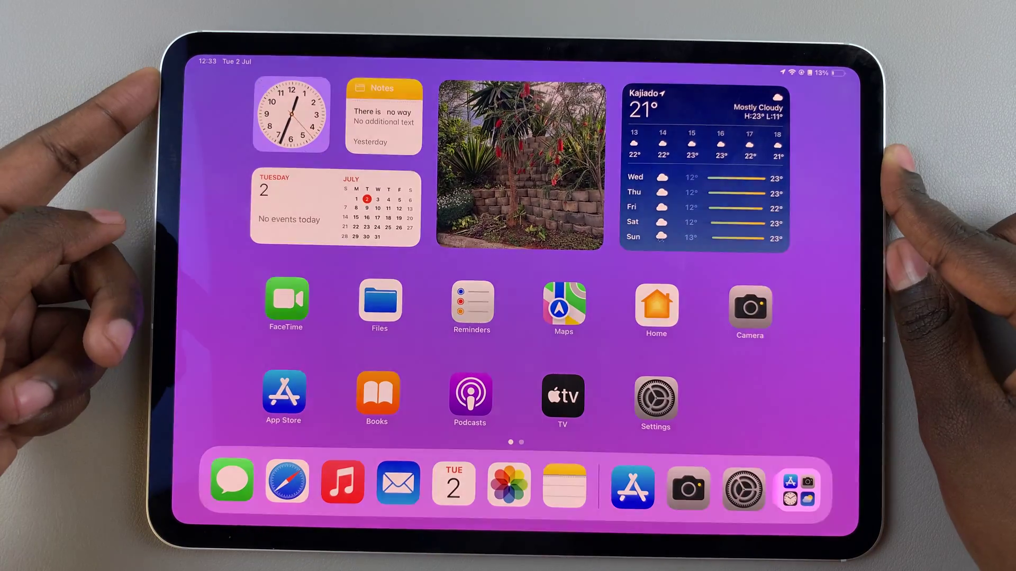
key("XF86PowerOff")
key("XF86PowerOff")
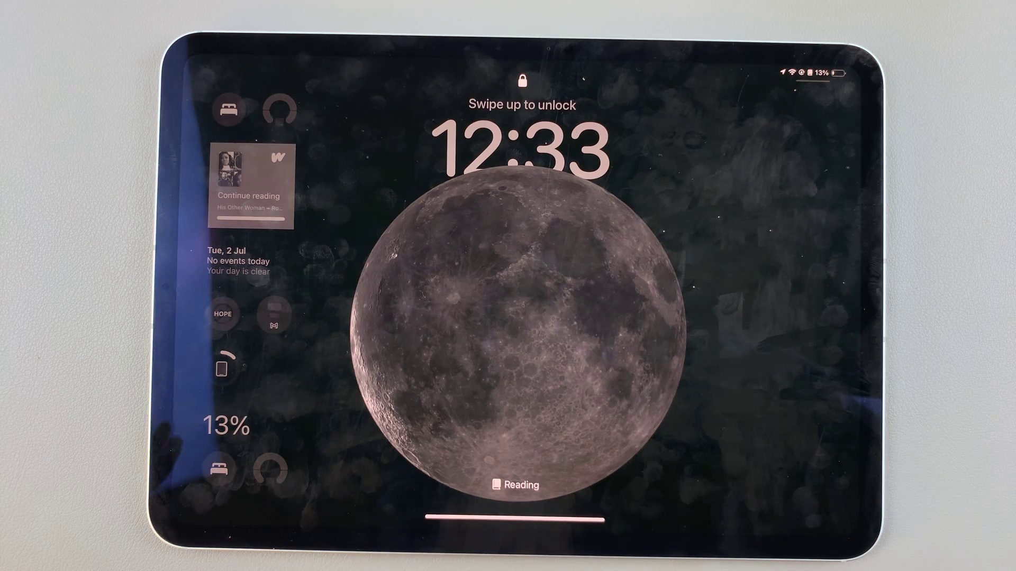
left_click_drag(516, 556, 579, 307)
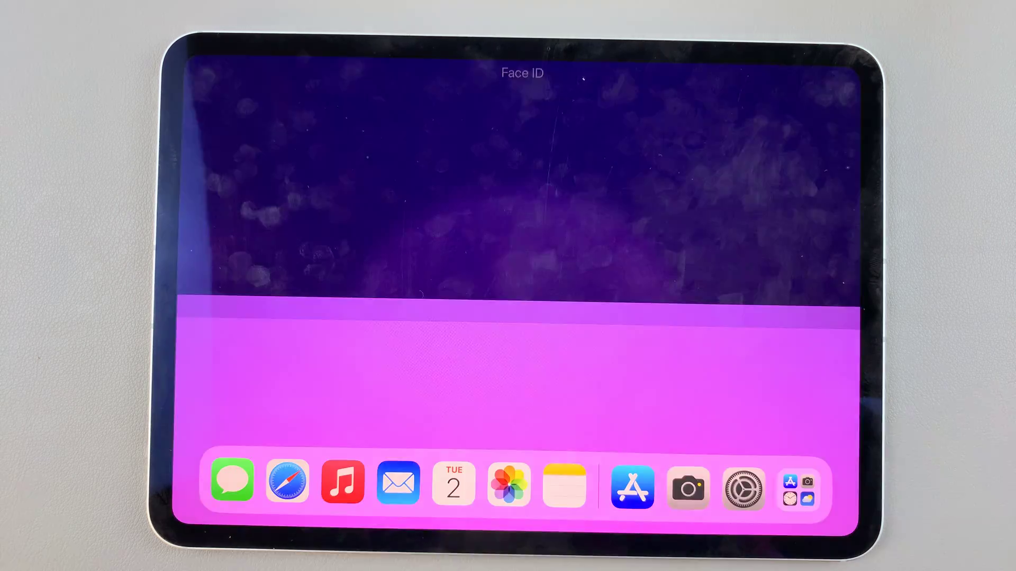